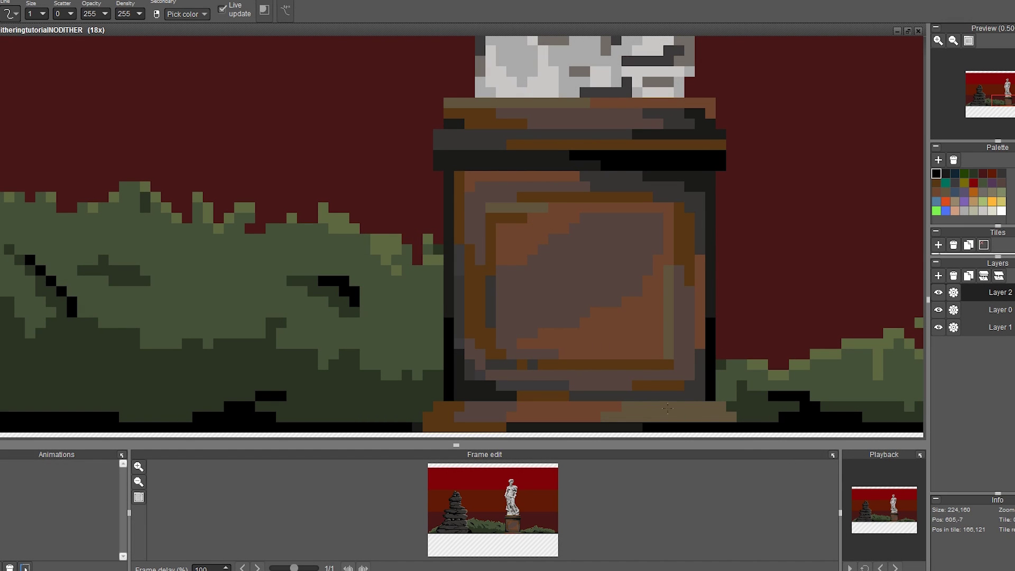
scroll(225, 239, "down", 3)
scroll(621, 278, "up", 1)
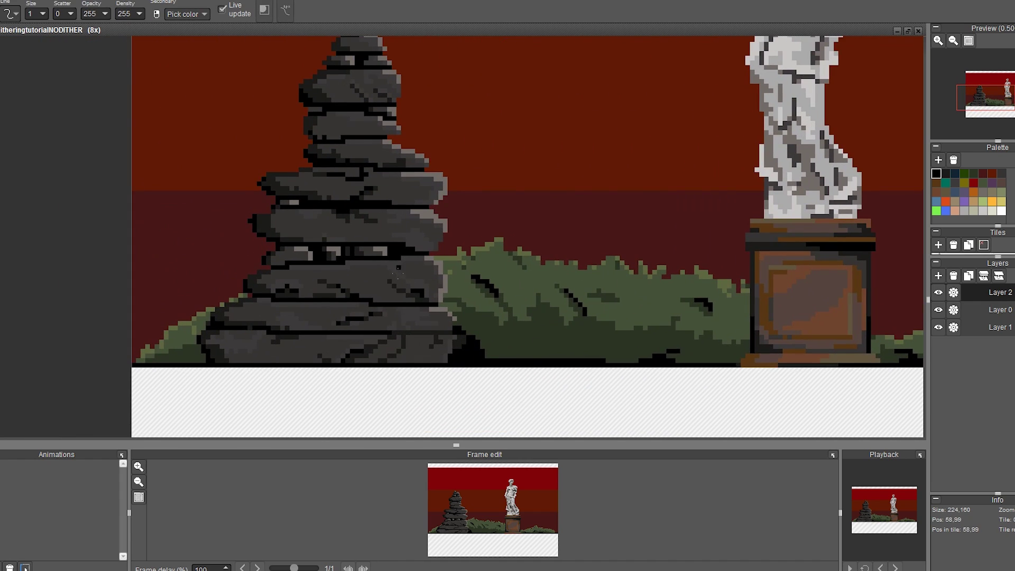
scroll(432, 302, "up", 2)
left_click_drag(432, 302, 485, 207)
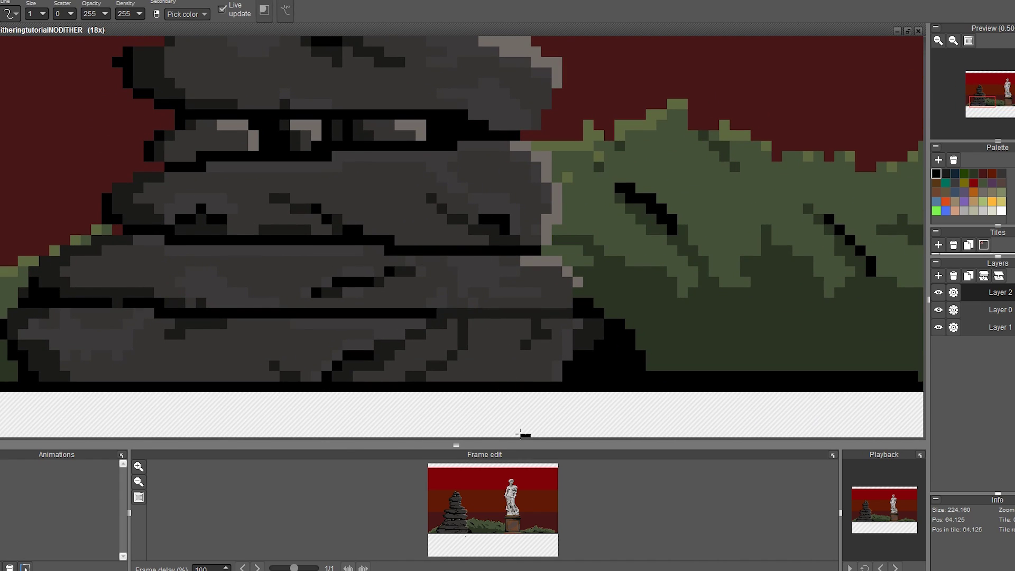
scroll(597, 238, "down", 5)
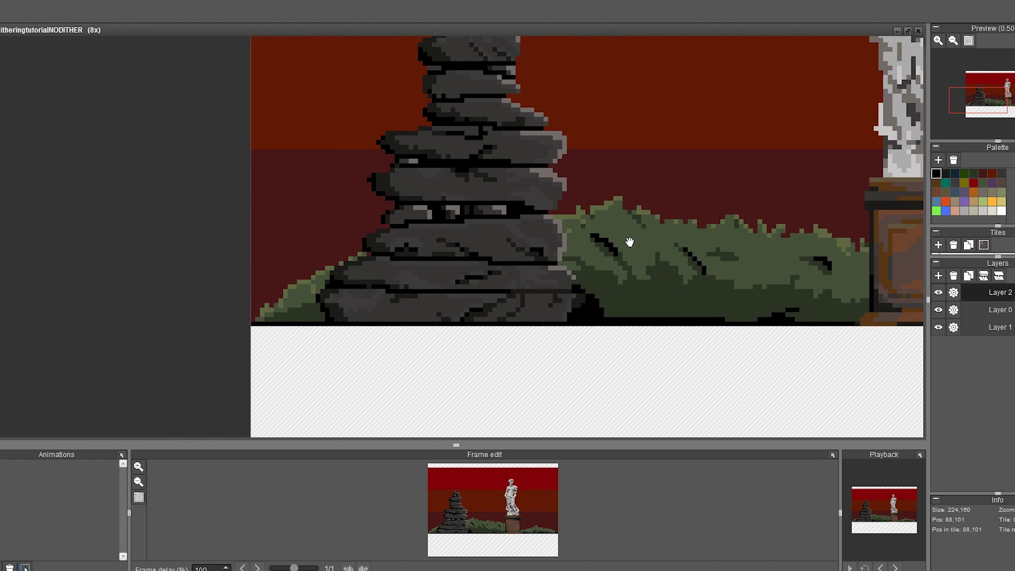
left_click_drag(598, 223, 493, 261)
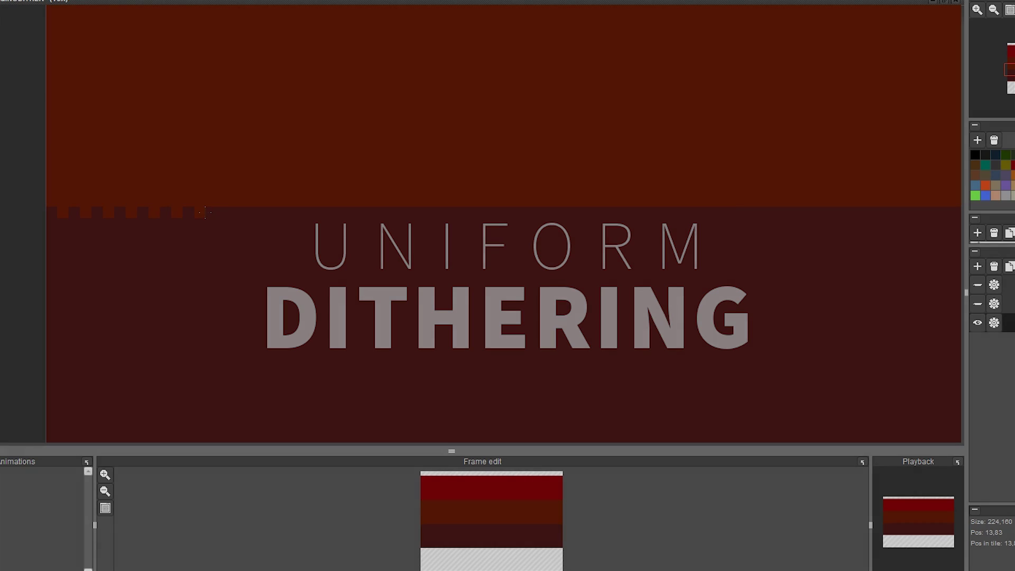
Step: Extend the checker dither row, then copy a stretch and stamp it further right along the boundary
left_click_drag(270, 211, 315, 212)
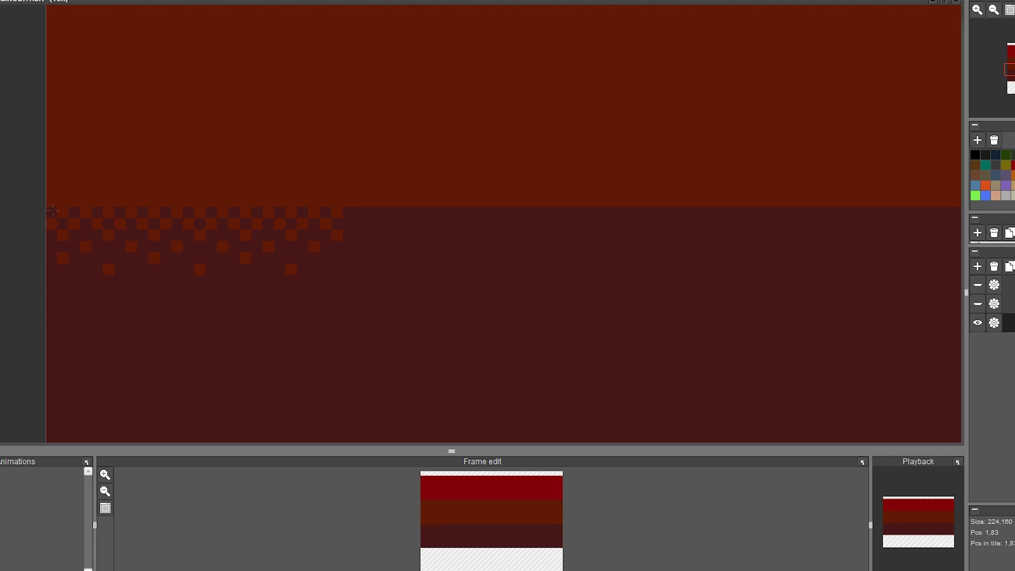
left_click_drag(53, 211, 333, 274)
left_click_drag(207, 258, 479, 260)
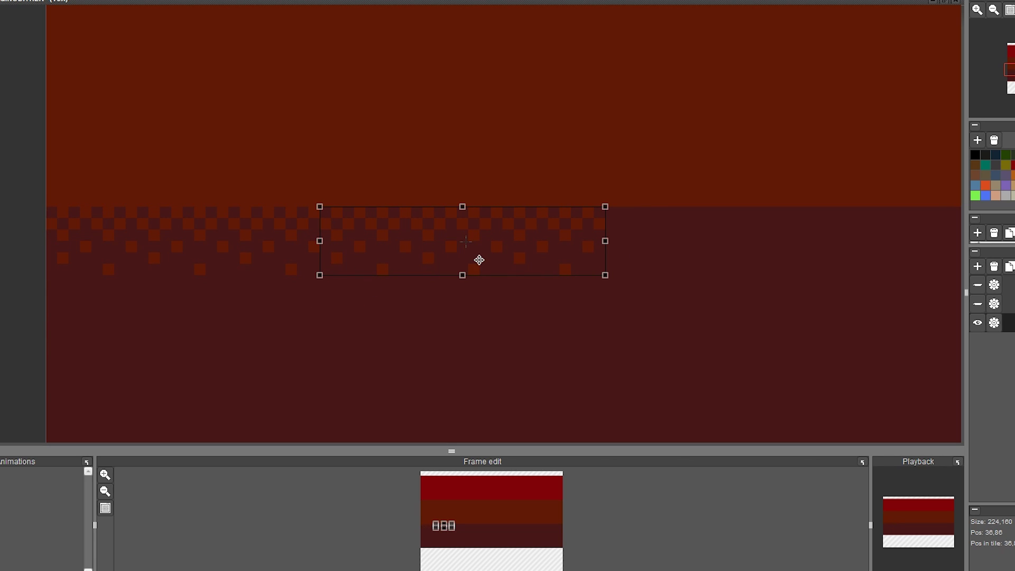
left_click(307, 238)
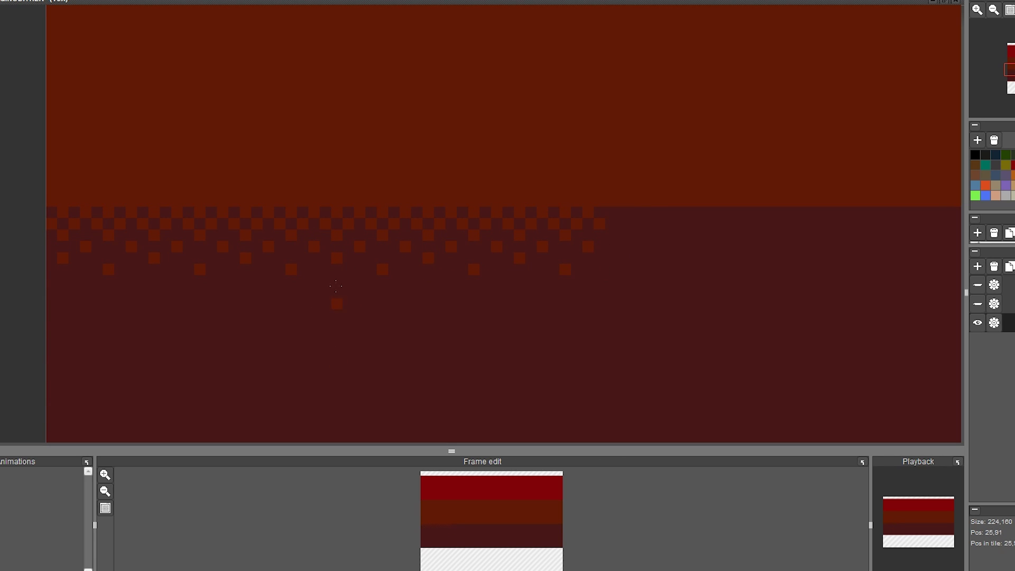
scroll(335, 286, "down", 3)
scroll(335, 286, "up", 2)
Step: Paste another dither strip farther right along the band and select a new stretch to copy
key("ctrl+v")
left_click_drag(351, 274, 765, 254)
scroll(786, 263, "right", 10)
scroll(765, 254, "down", 3)
scroll(441, 254, "up", 4)
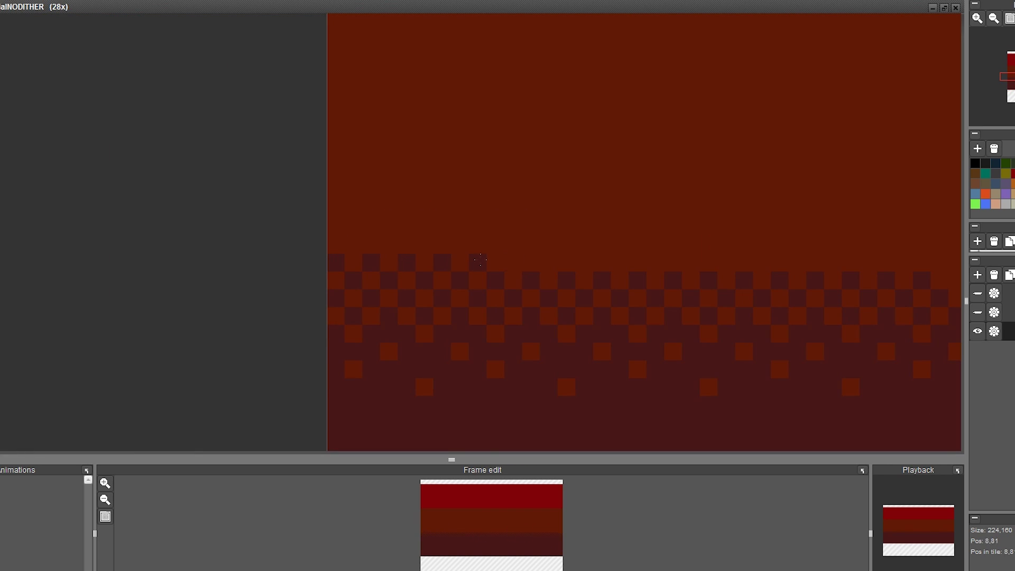
scroll(355, 204, "down", 4)
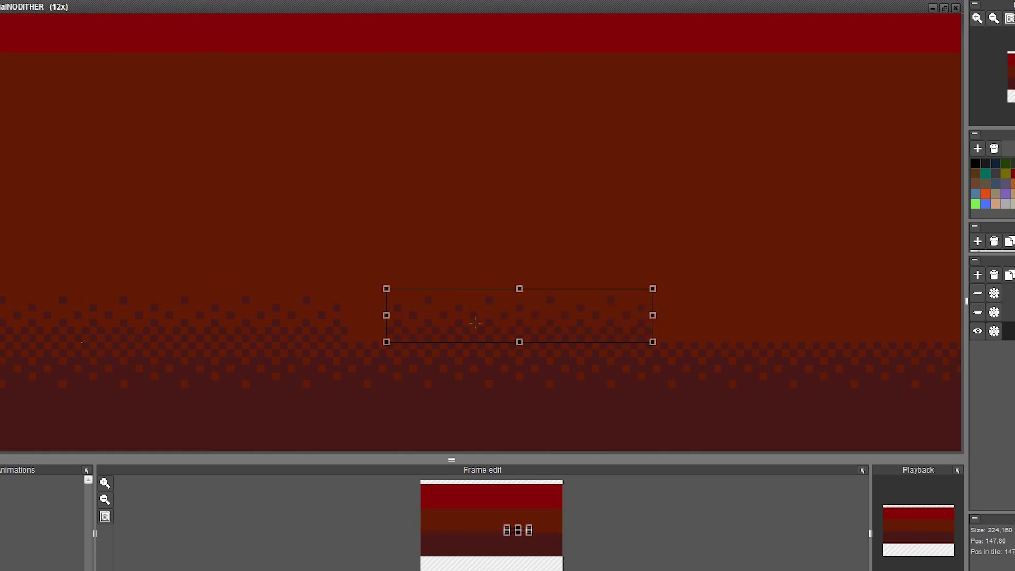
scroll(400, 330, "up", 2)
left_click_drag(153, 283, 400, 330)
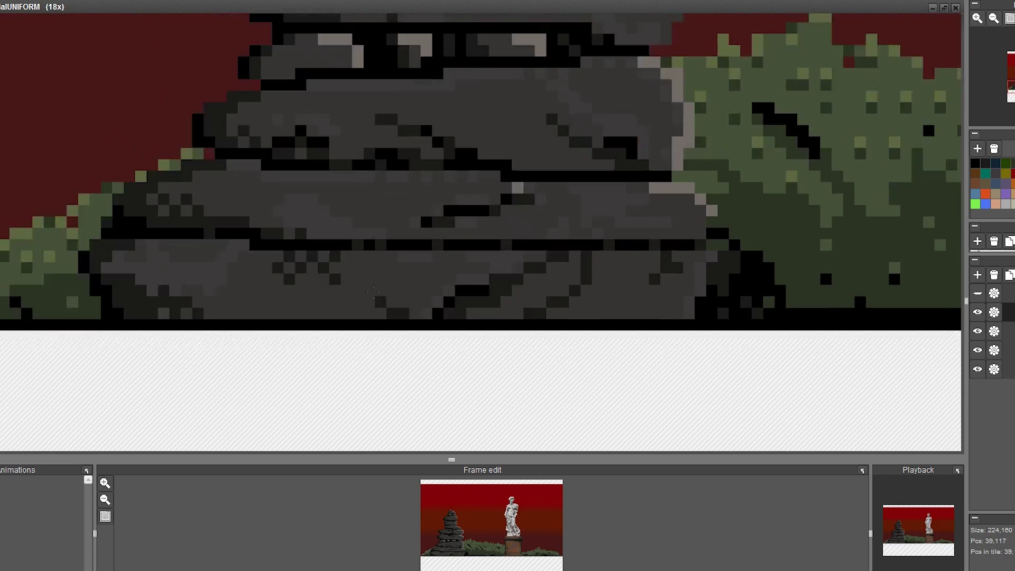
scroll(459, 328, "up", 3)
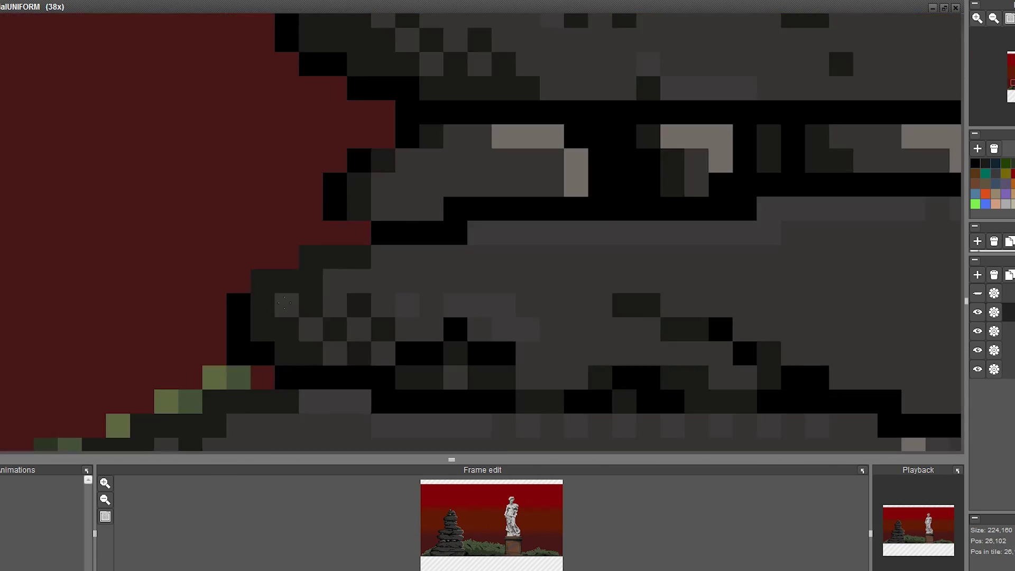
Step: Zoom in and out to review the uniform-dither version of the cairn, bushes and statue scene
scroll(458, 328, "down", 2)
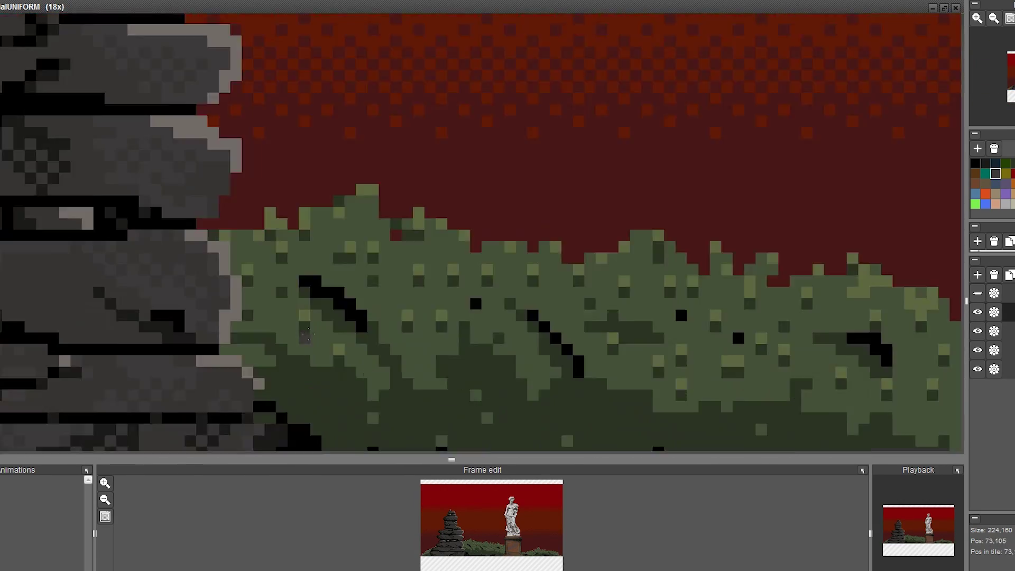
scroll(455, 265, "up", 2)
scroll(454, 265, "down", 4)
scroll(642, 324, "up", 5)
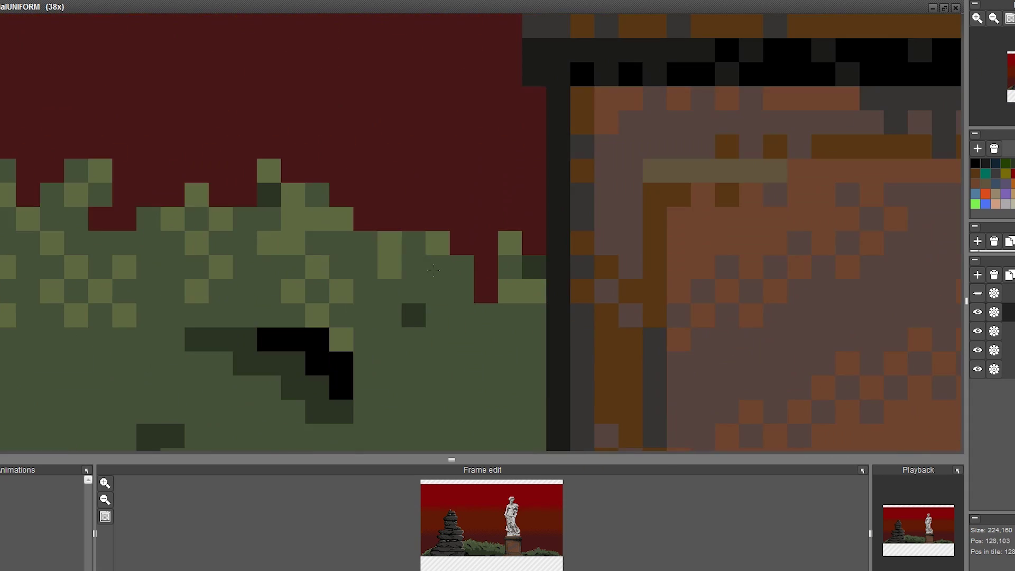
scroll(643, 323, "down", 2)
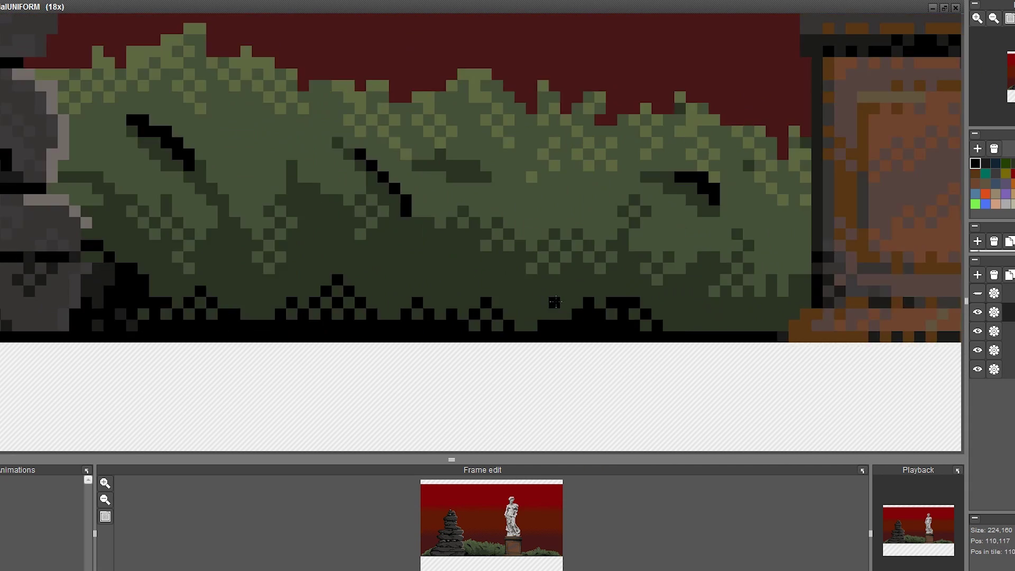
scroll(547, 293, "up", 3)
scroll(547, 294, "down", 5)
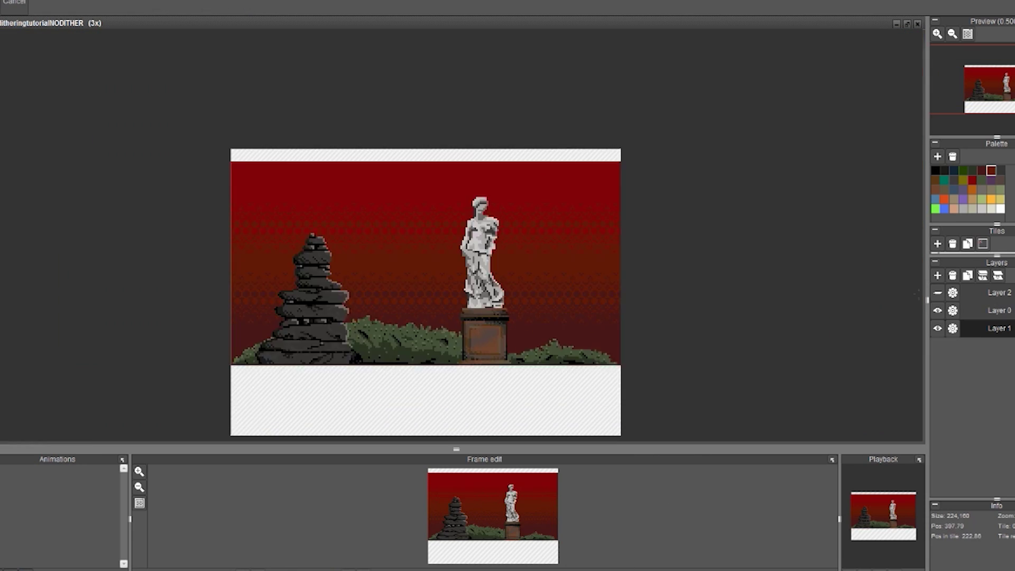
Step: Pencil checkered light-green dithering across the bushes
scroll(503, 287, "up", 5)
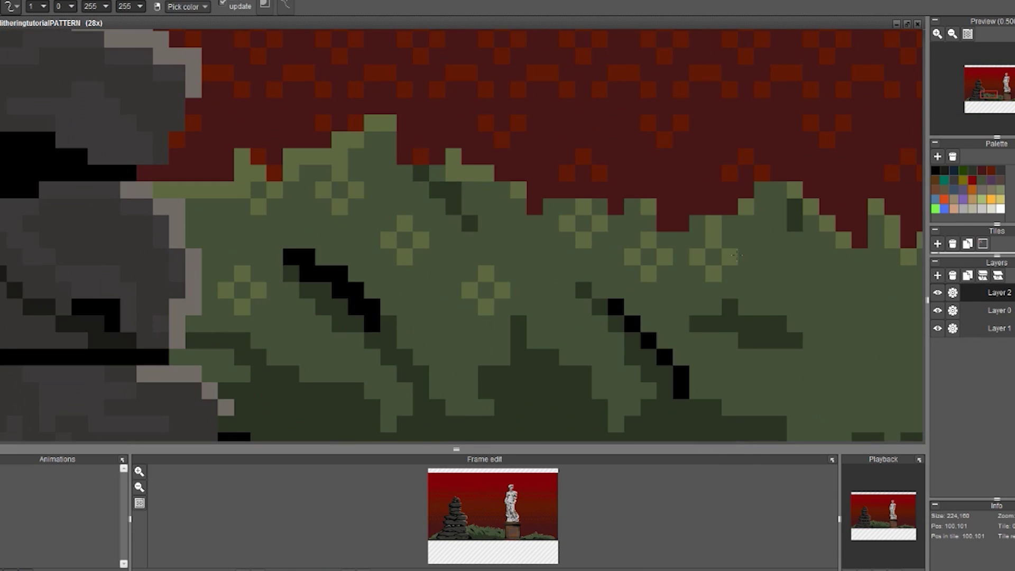
left_click_drag(737, 256, 359, 225)
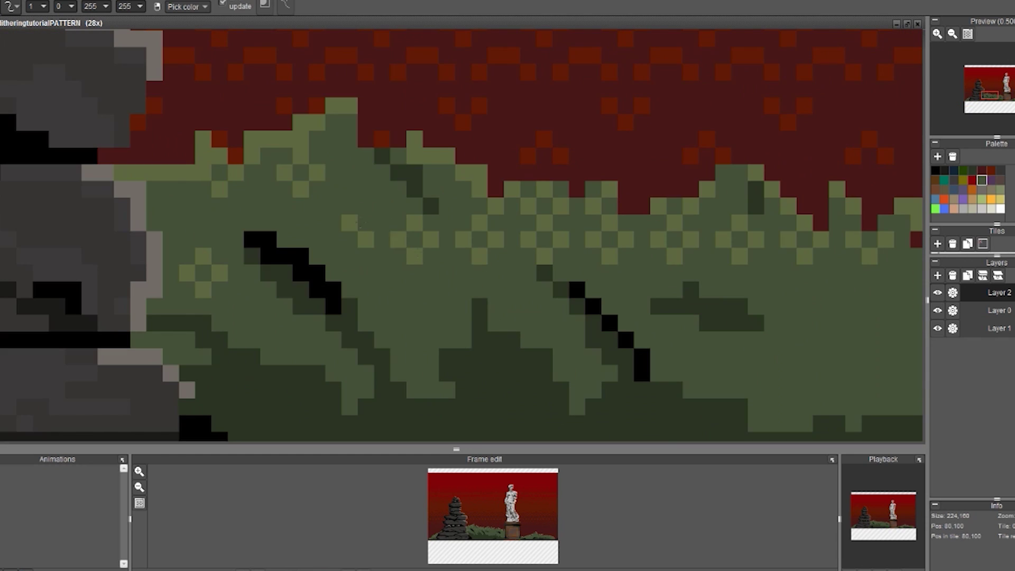
scroll(222, 235, "down", 3)
scroll(476, 291, "up", 2)
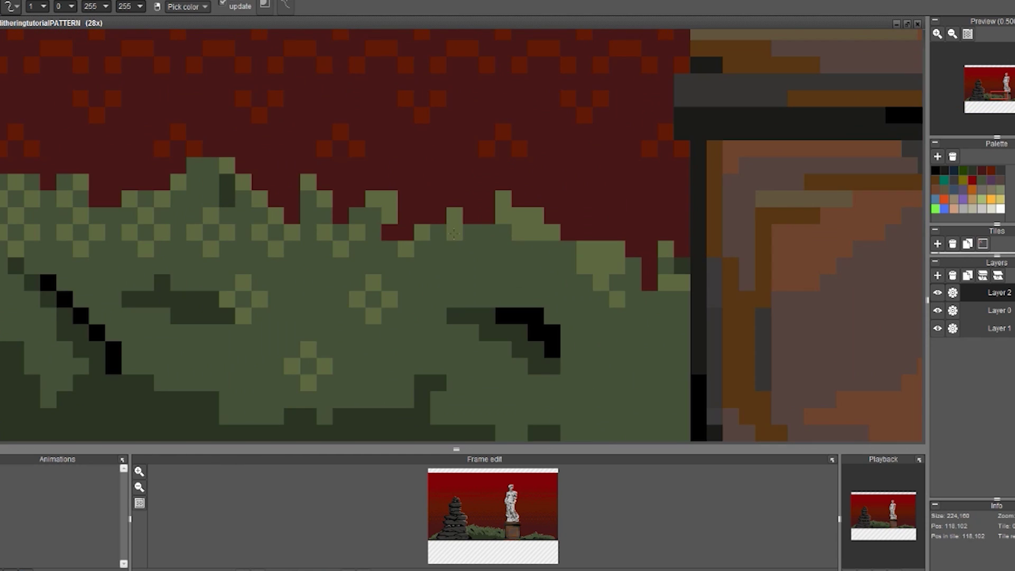
scroll(612, 334, "down", 2)
scroll(611, 334, "up", 3)
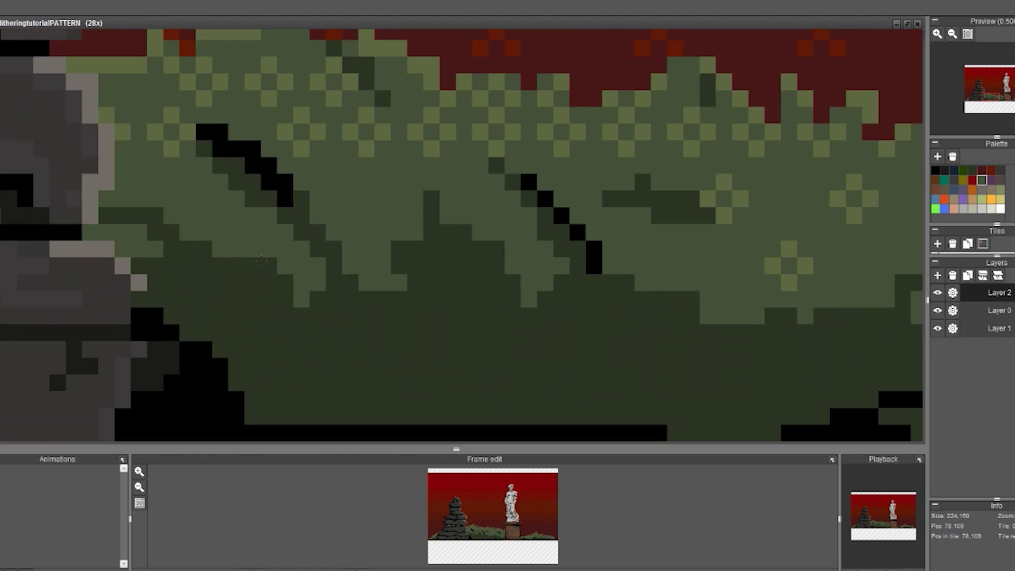
Step: Zoom in and out and pan right to review the finished pattern-dithered scene
scroll(483, 364, "down", 2)
scroll(502, 344, "up", 2)
scroll(523, 322, "down", 2)
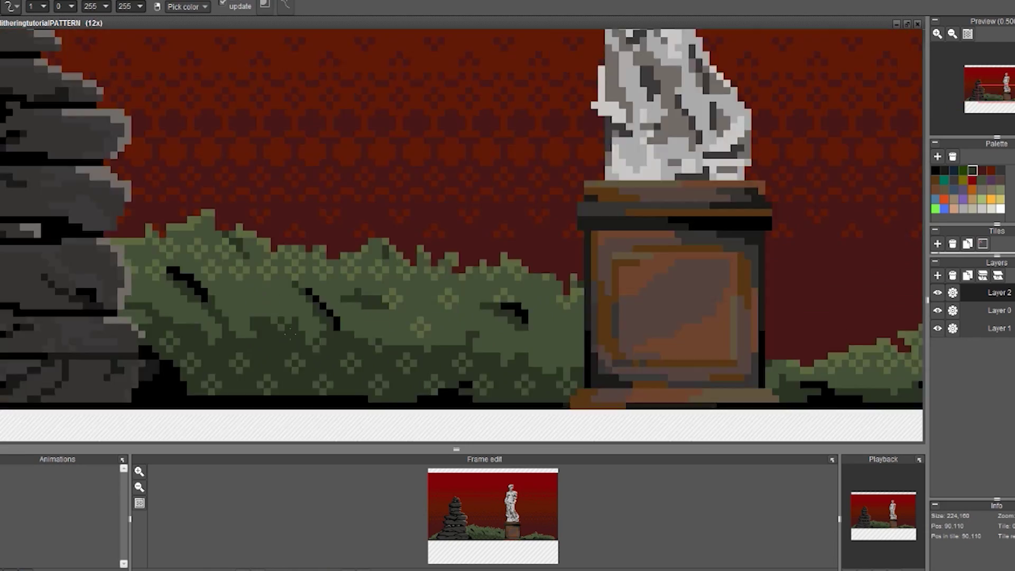
scroll(541, 305, "up", 2)
scroll(543, 306, "down", 4)
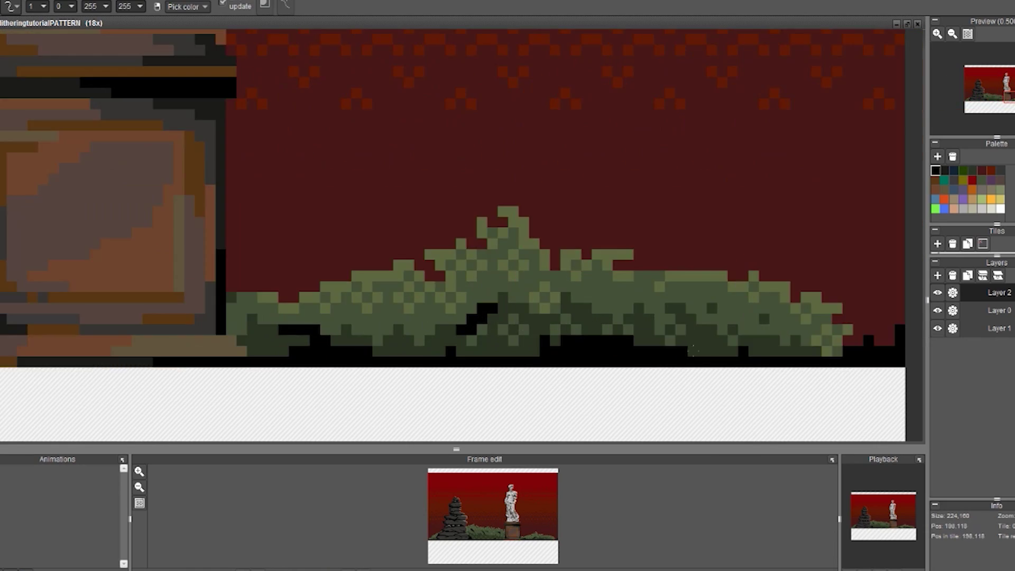
scroll(439, 217, "up", 3)
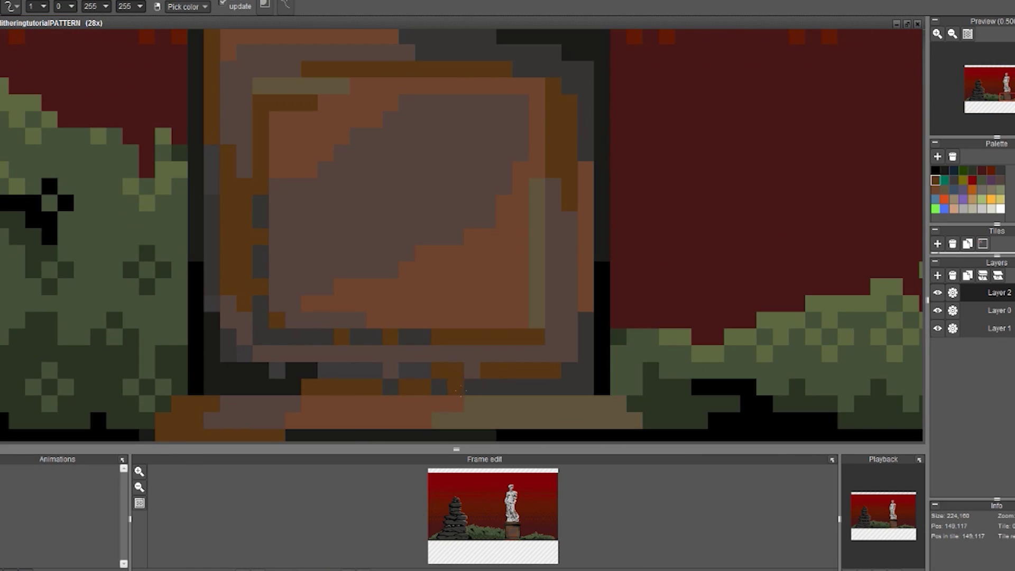
scroll(458, 390, "down", 2)
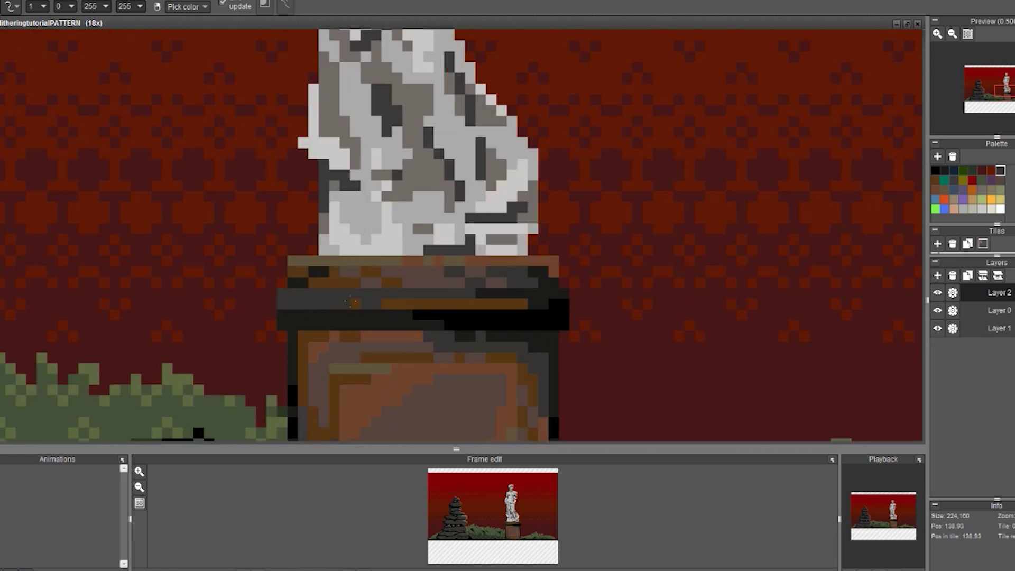
scroll(424, 330, "up", 2)
scroll(425, 330, "down", 3)
scroll(424, 331, "up", 2)
scroll(412, 264, "down", 1)
scroll(396, 227, "up", 1)
scroll(372, 193, "down", 3)
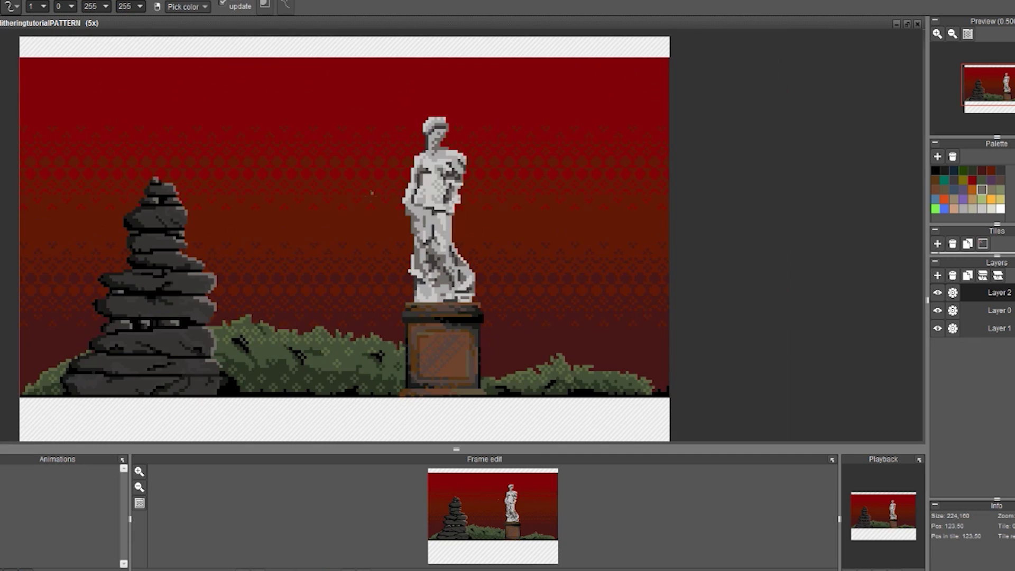
scroll(371, 193, "up", 5)
scroll(544, 255, "down", 1)
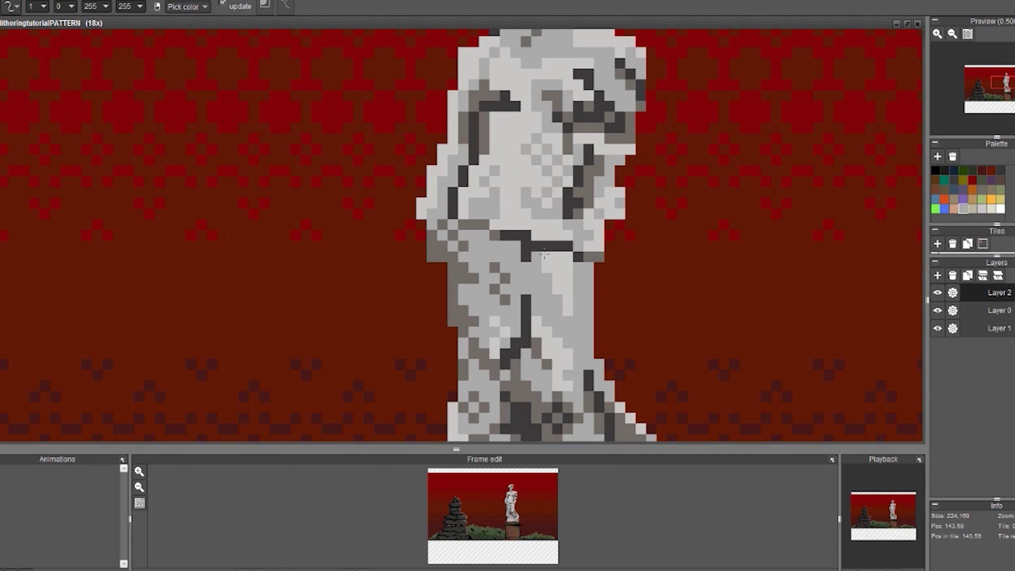
scroll(545, 255, "up", 1)
scroll(544, 255, "down", 3)
scroll(336, 353, "up", 3)
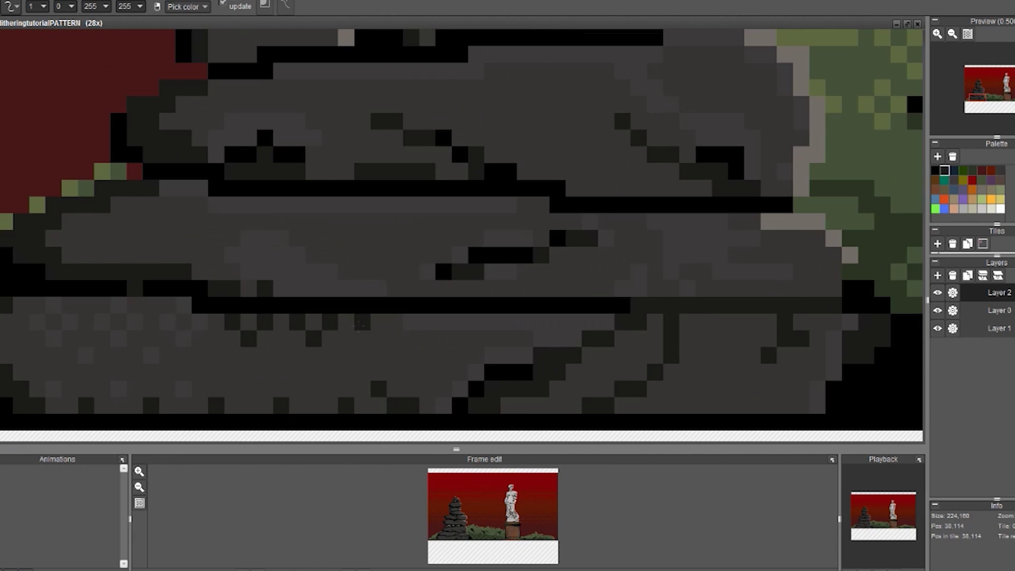
scroll(589, 338, "down", 1)
scroll(481, 373, "up", 1)
scroll(484, 373, "down", 3)
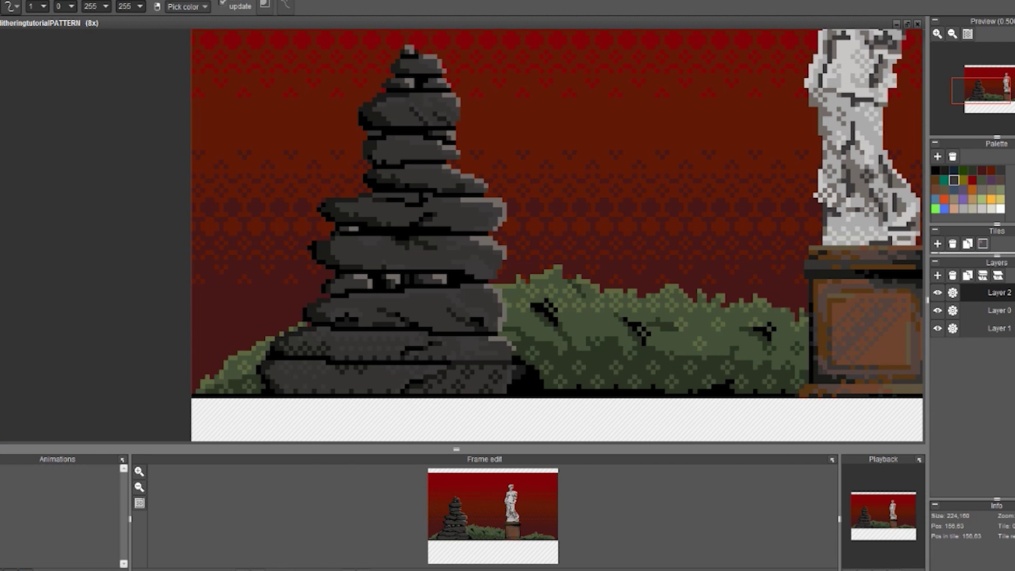
scroll(392, 279, "up", 4)
scroll(462, 236, "down", 3)
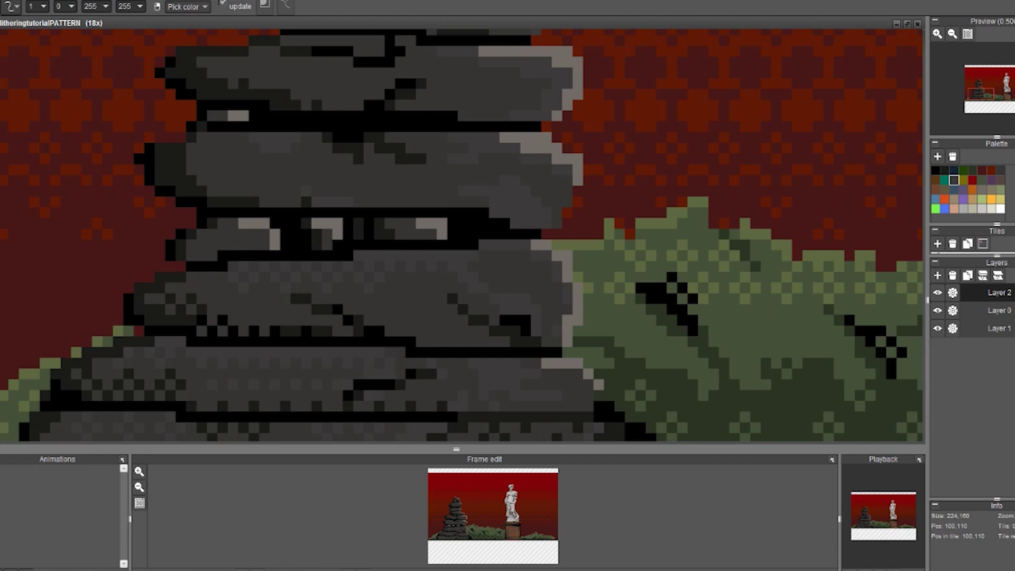
scroll(461, 236, "up", 1)
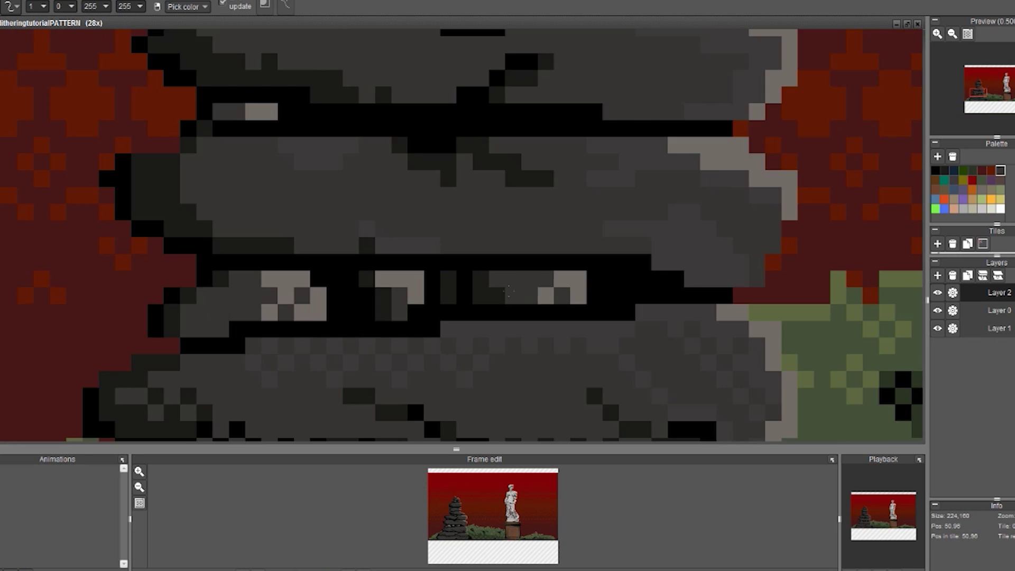
scroll(461, 235, "right", 3)
scroll(462, 235, "right", 3)
scroll(462, 235, "down", 5)
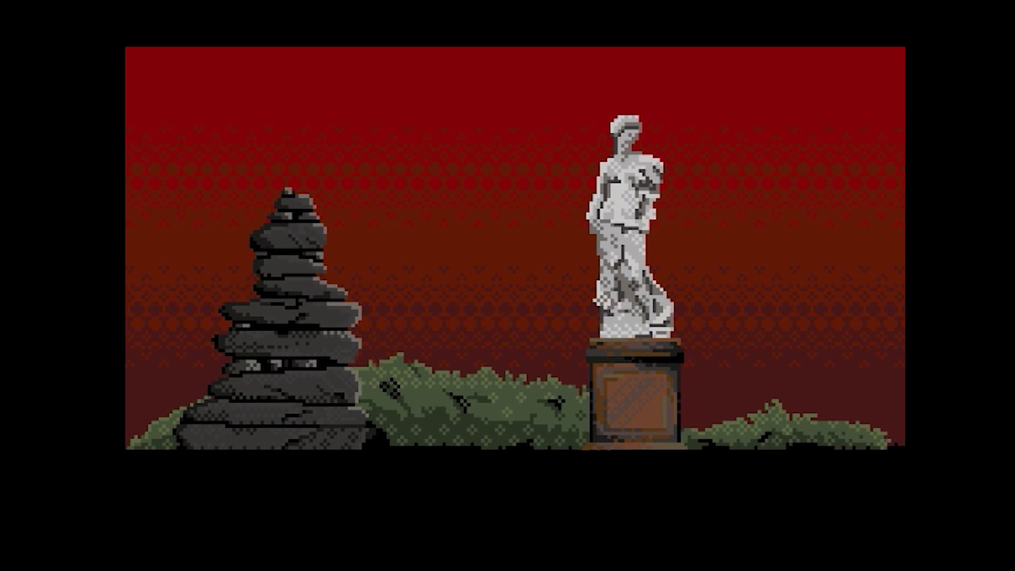